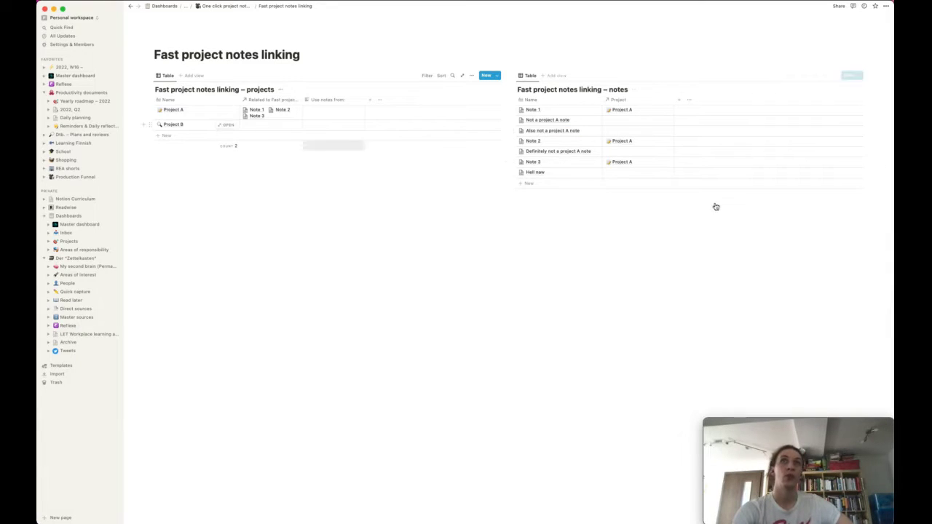
Open Project B from the projects table and enter "Project A" in its "Use notes from" text property
click(650, 112)
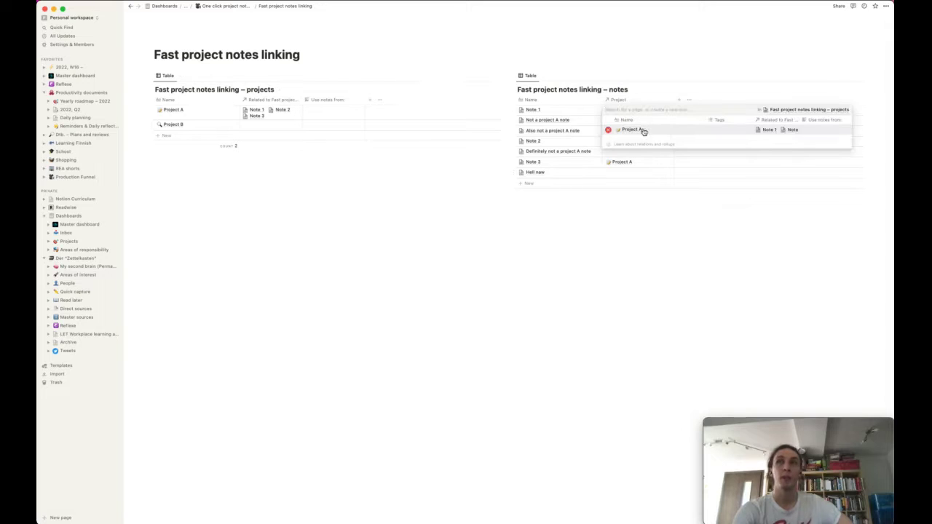
key(Escape)
click(219, 124)
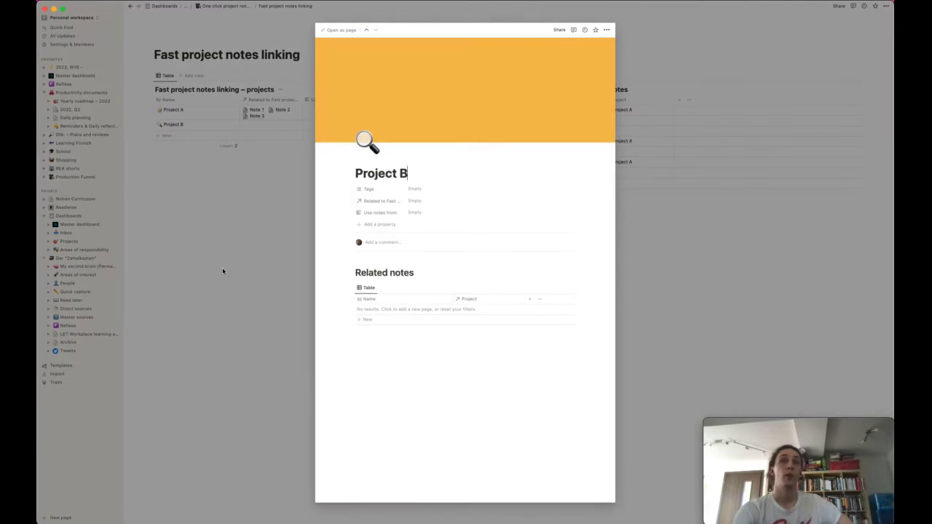
click(431, 214)
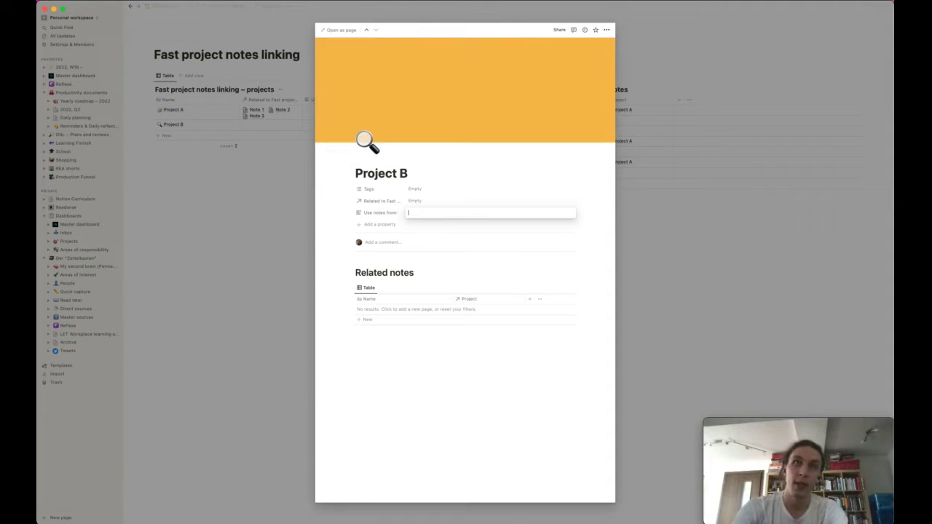
text(Project)
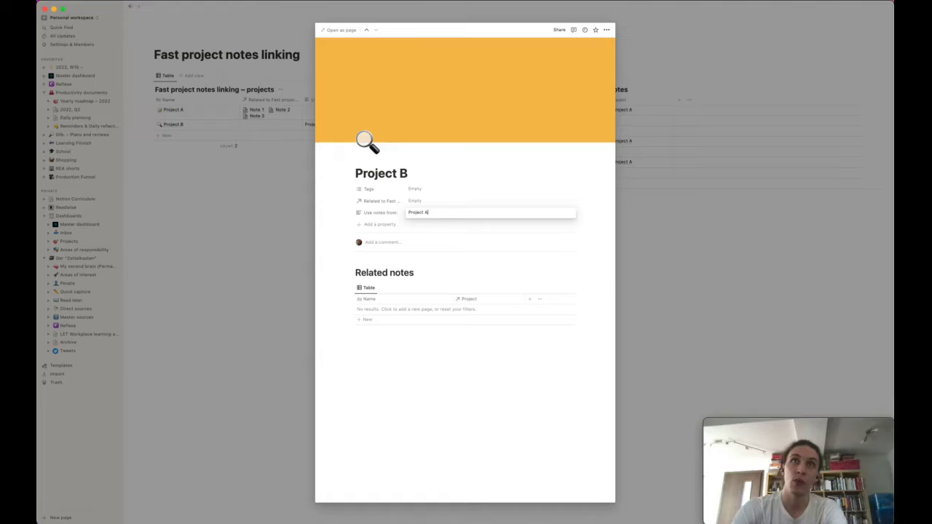
text( A)
key(Return)
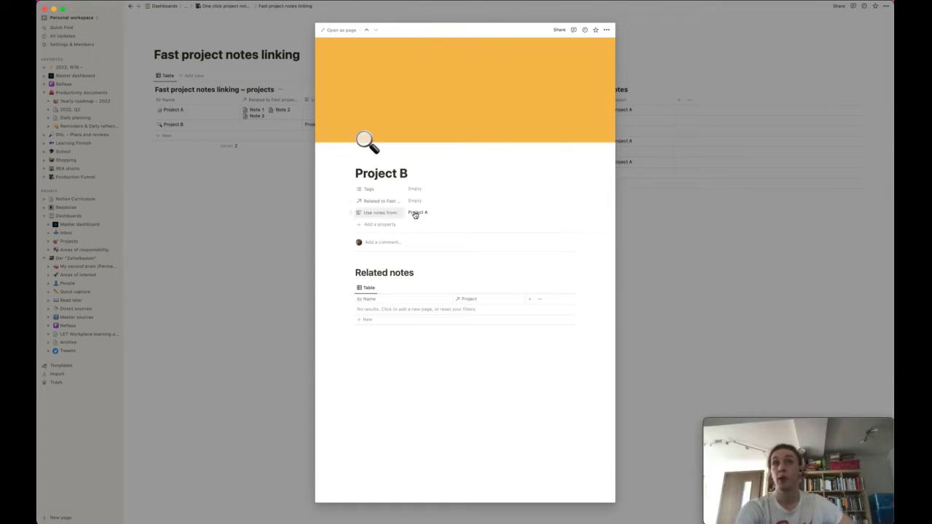
click(281, 239)
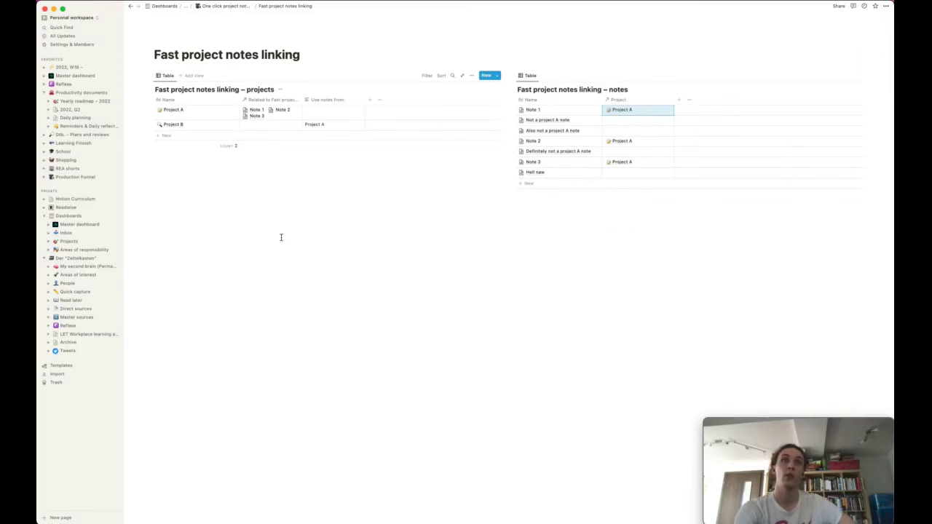
Convert the "Use notes from" property to a relation to "Fast project notes linking – projects", syncing both ways through a new property
click(337, 100)
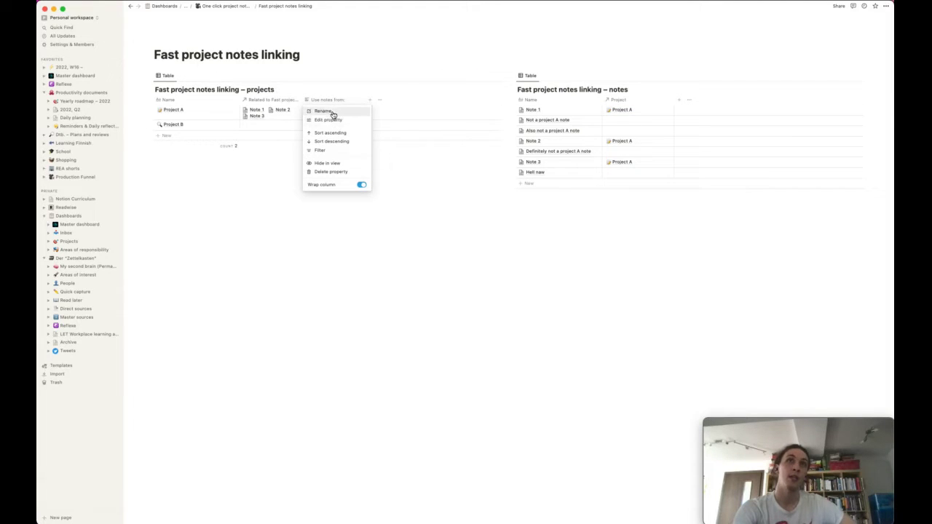
click(333, 112)
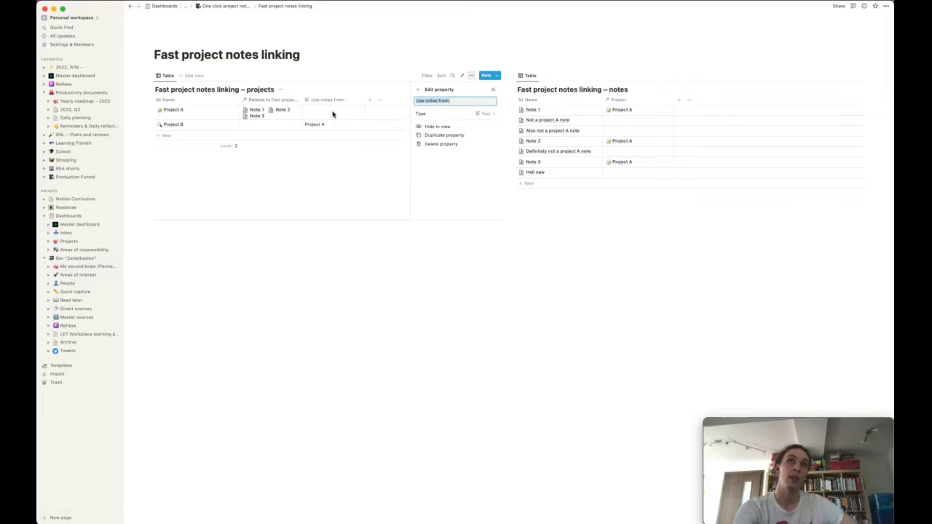
click(489, 115)
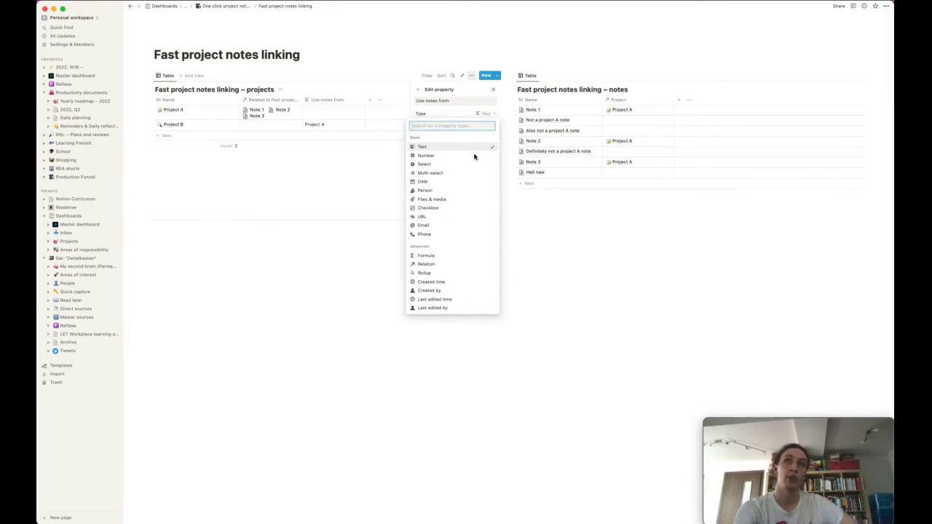
click(442, 265)
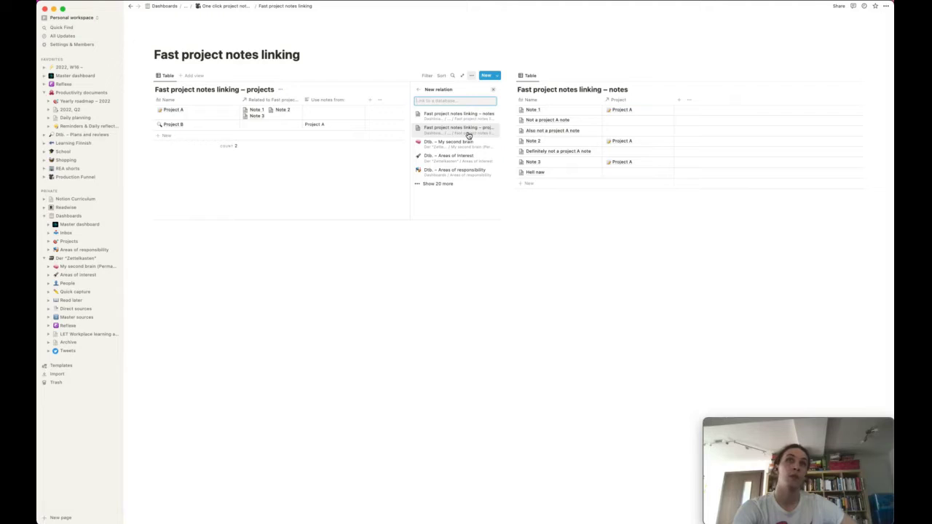
click(468, 136)
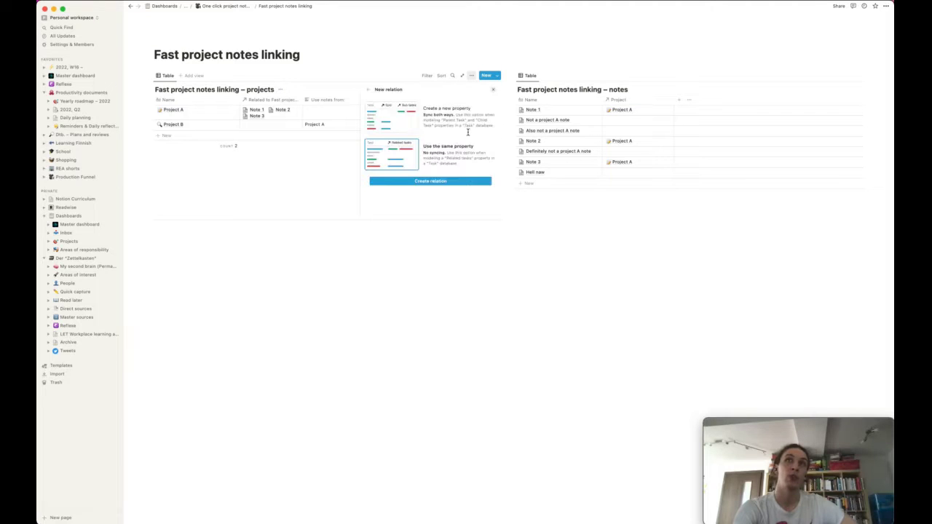
click(403, 116)
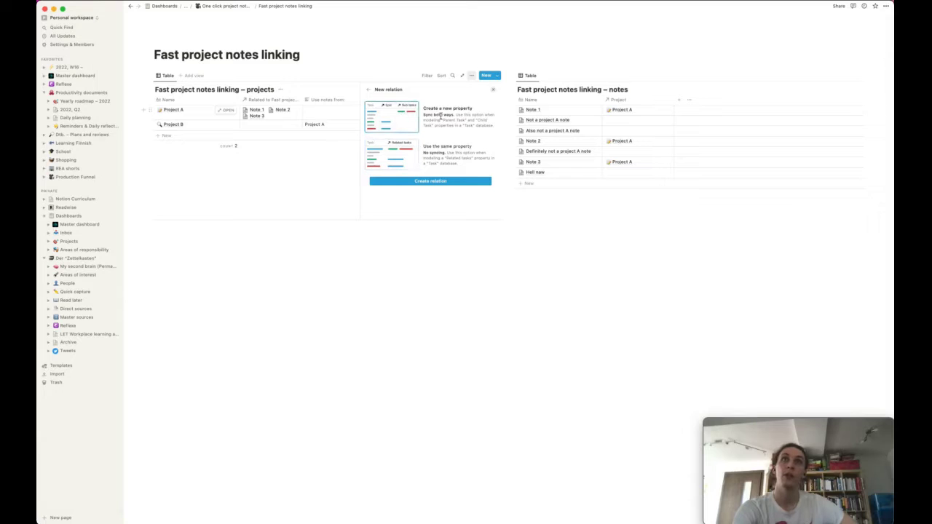
click(446, 181)
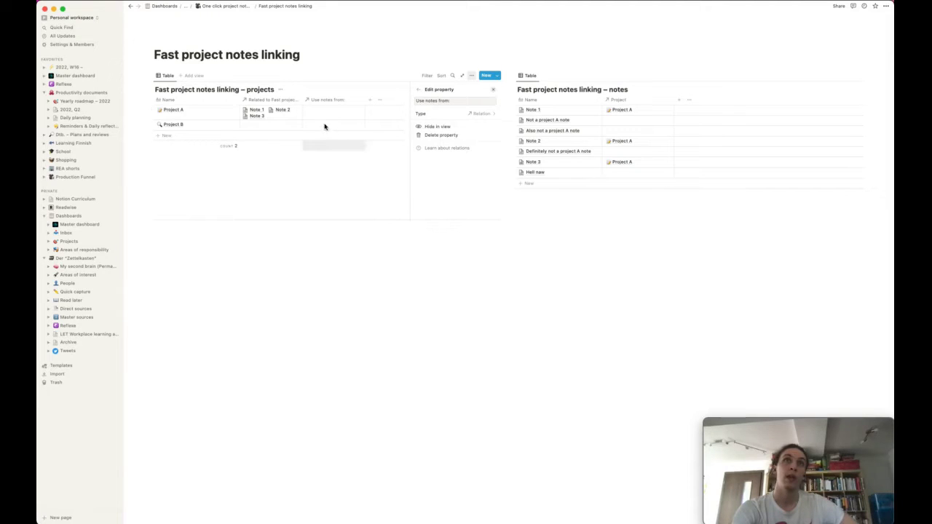
click(325, 161)
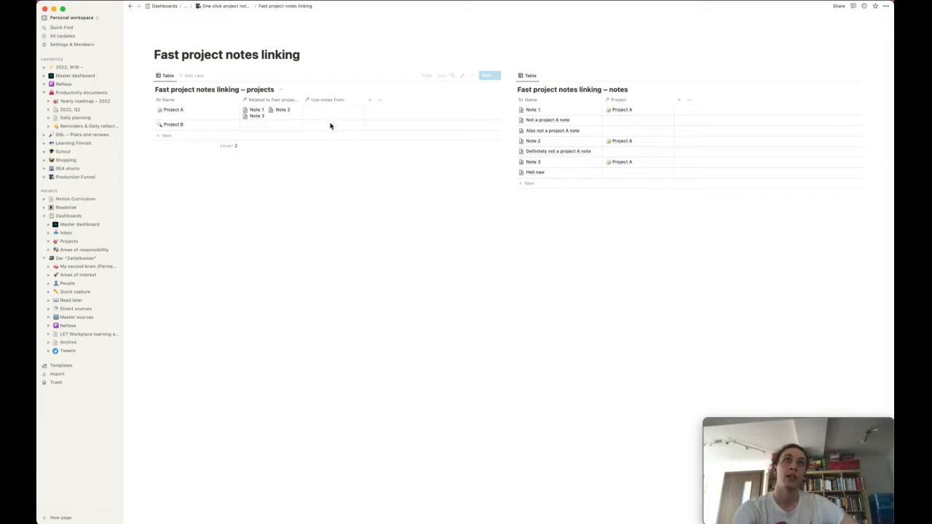
Link Project B to Project A under "Use notes from" and show the hidden reverse relation property in the projects table
click(325, 126)
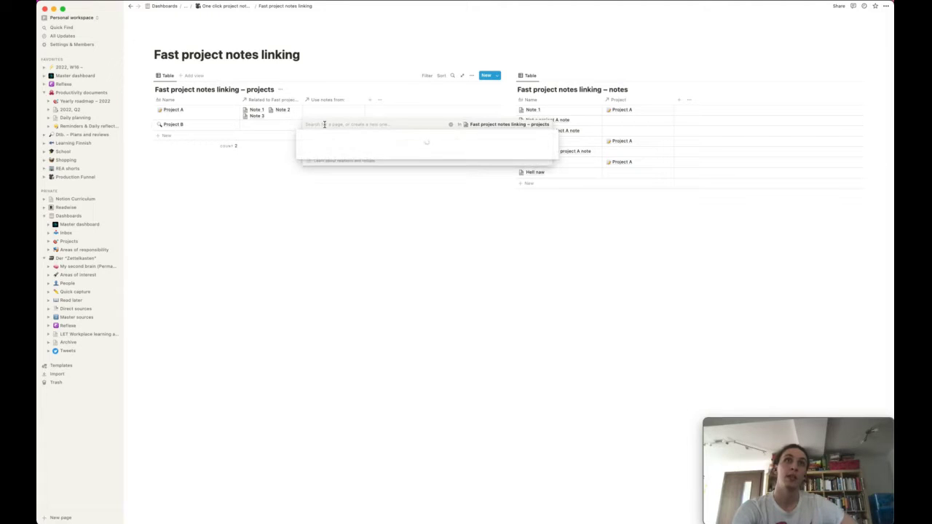
click(326, 154)
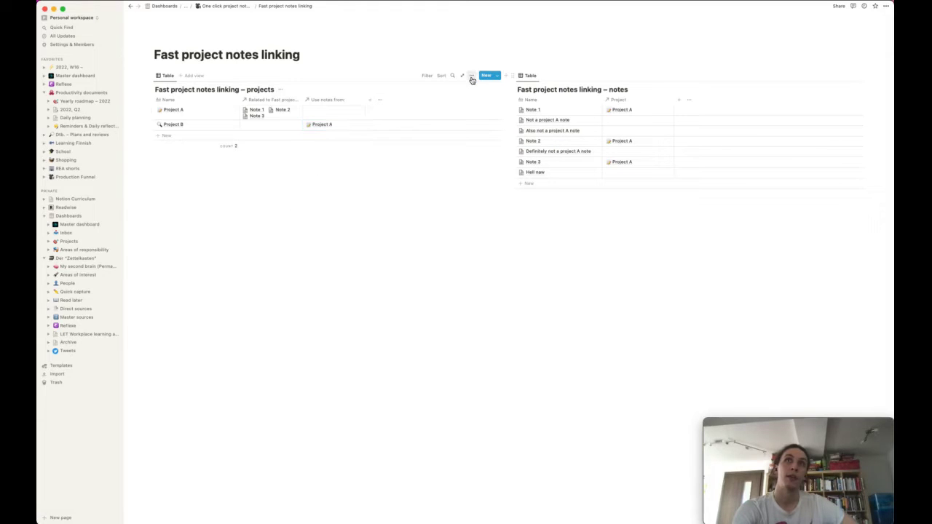
click(471, 77)
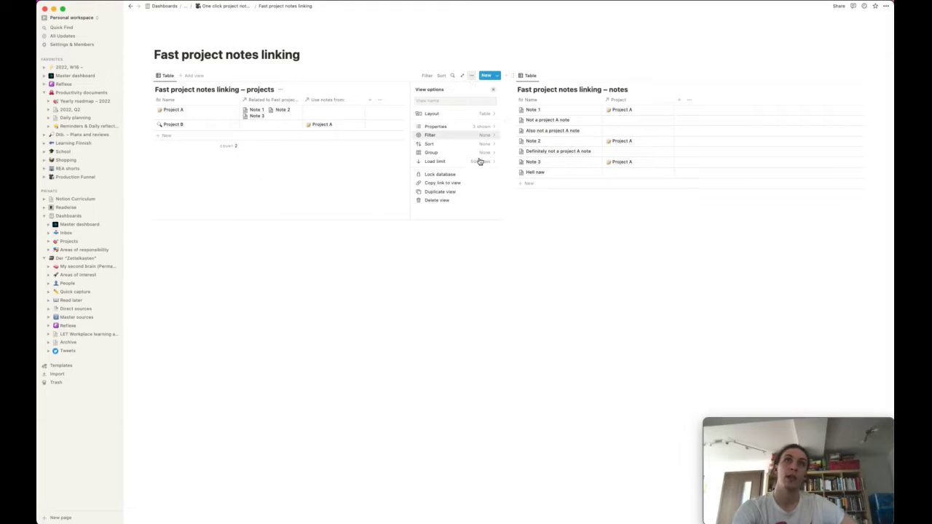
click(487, 126)
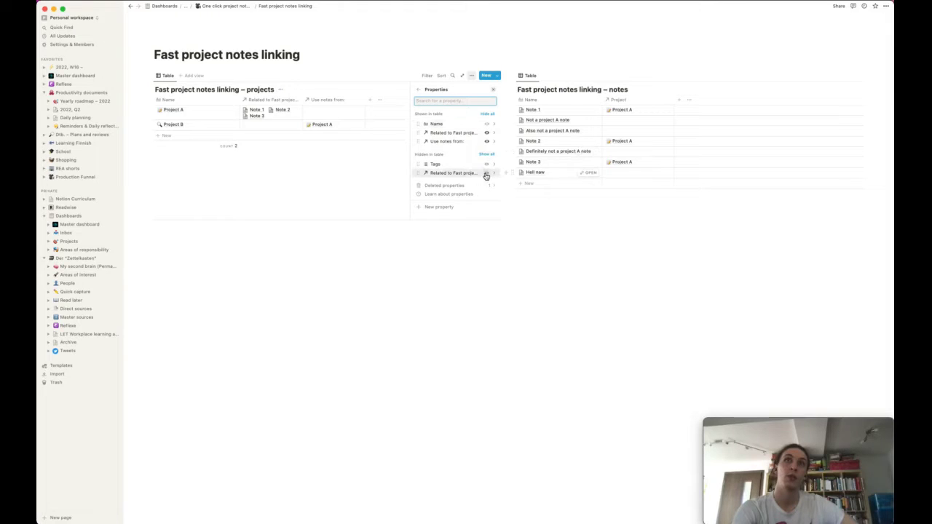
click(358, 185)
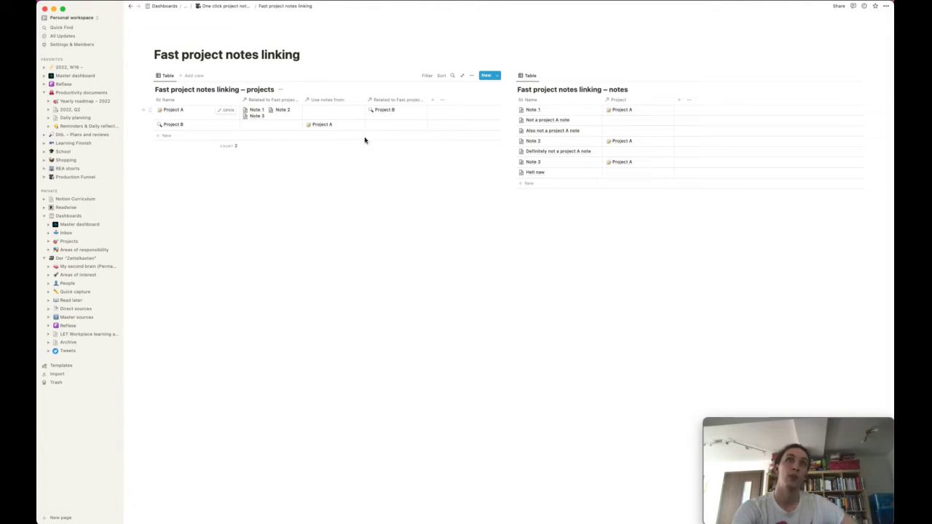
Rename the reverse relation property in the projects table to "Notes used by"
click(390, 100)
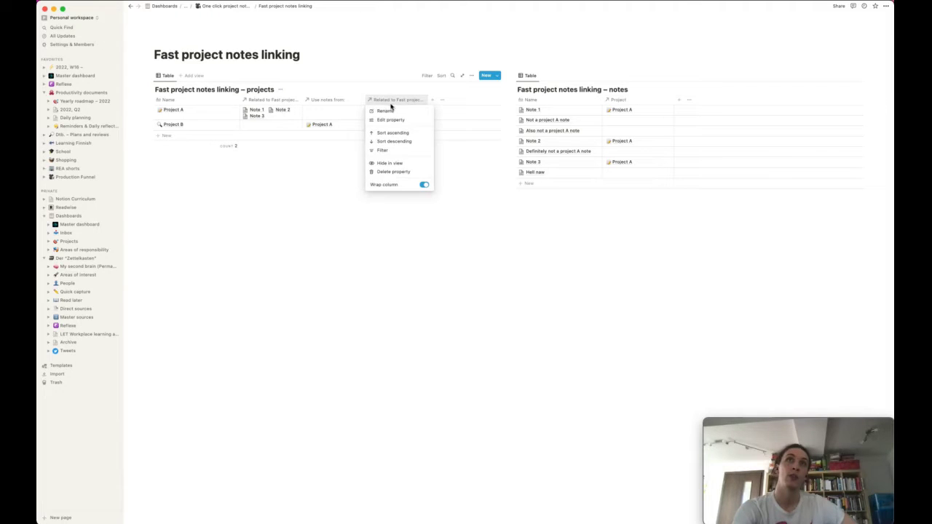
click(391, 120)
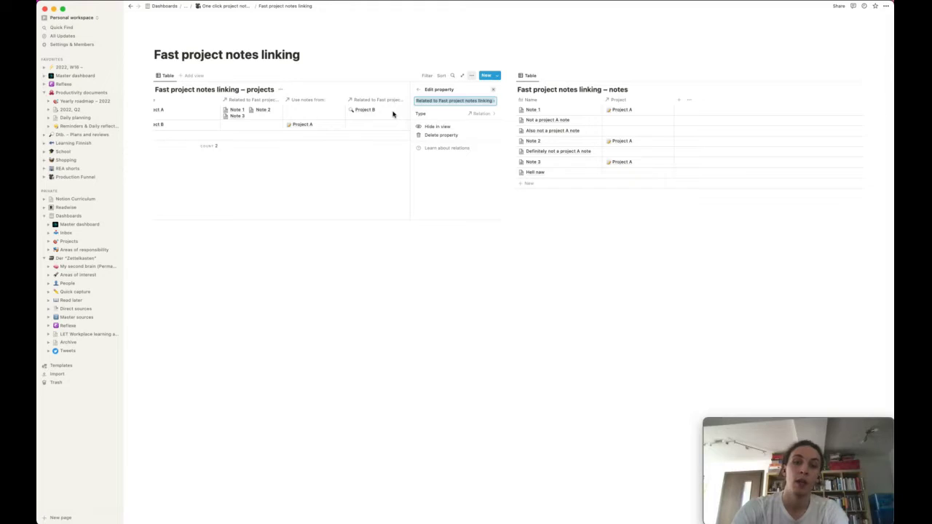
text(Notes used )
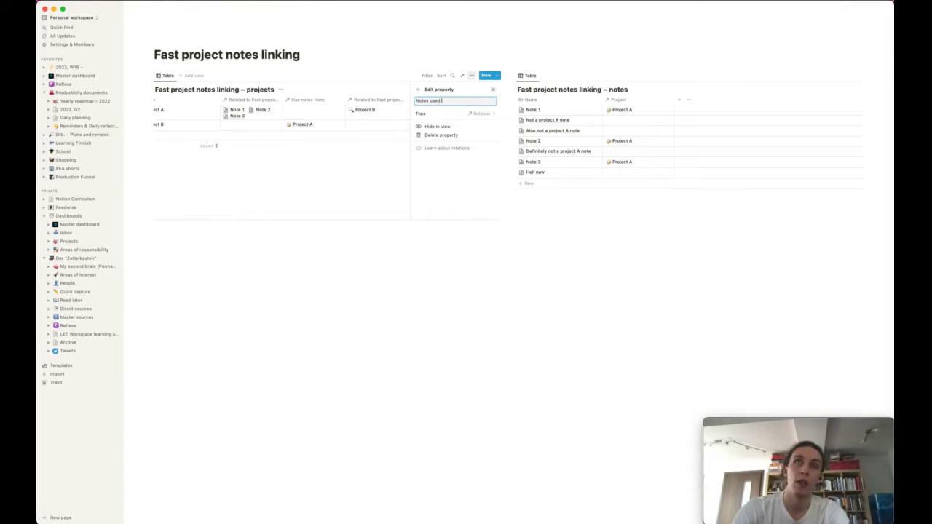
text(by)
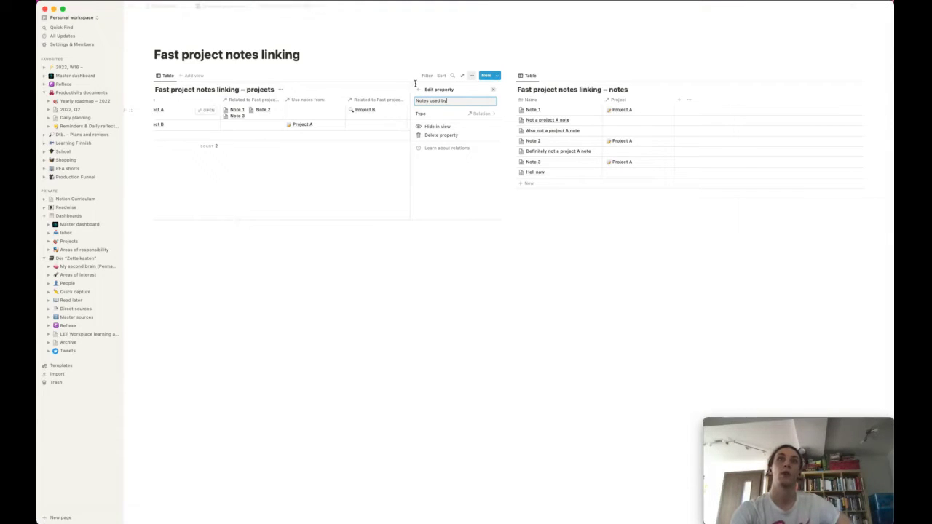
click(357, 181)
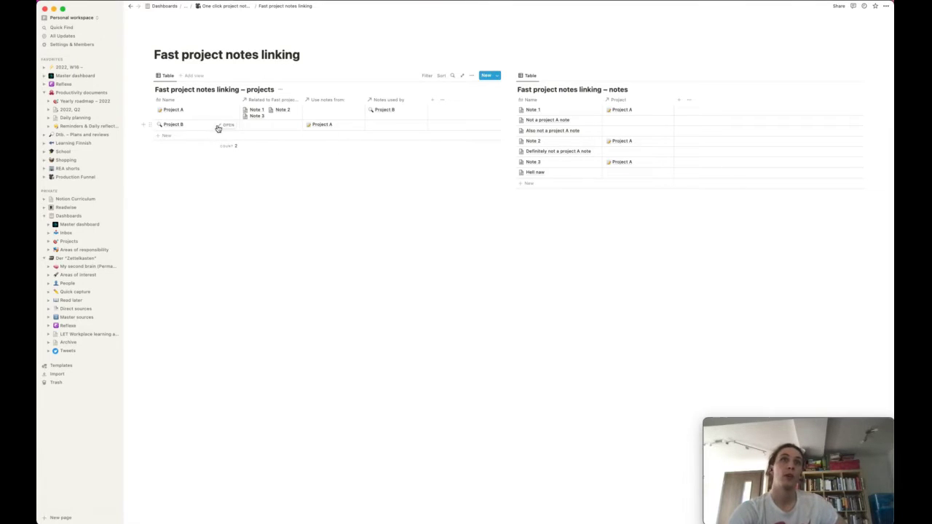
Open Project B and examine the filter applied to its Related notes table
click(184, 127)
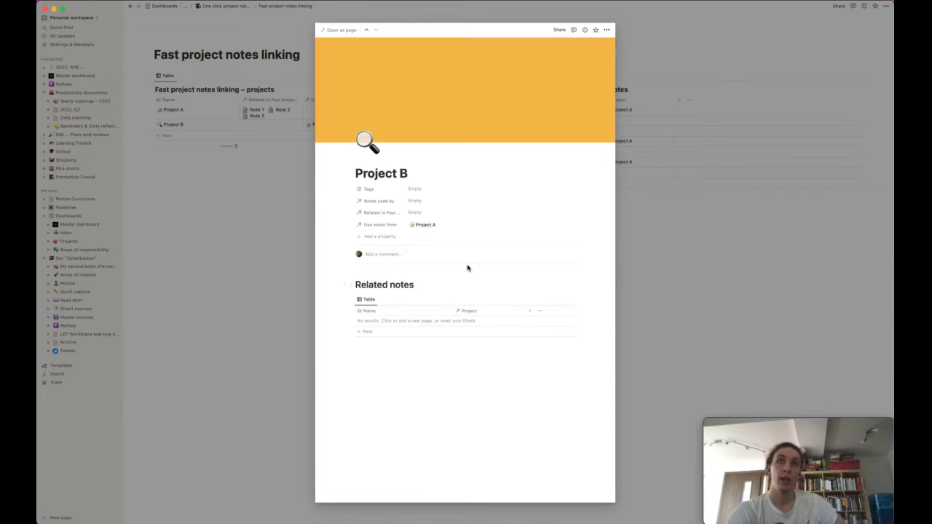
click(502, 299)
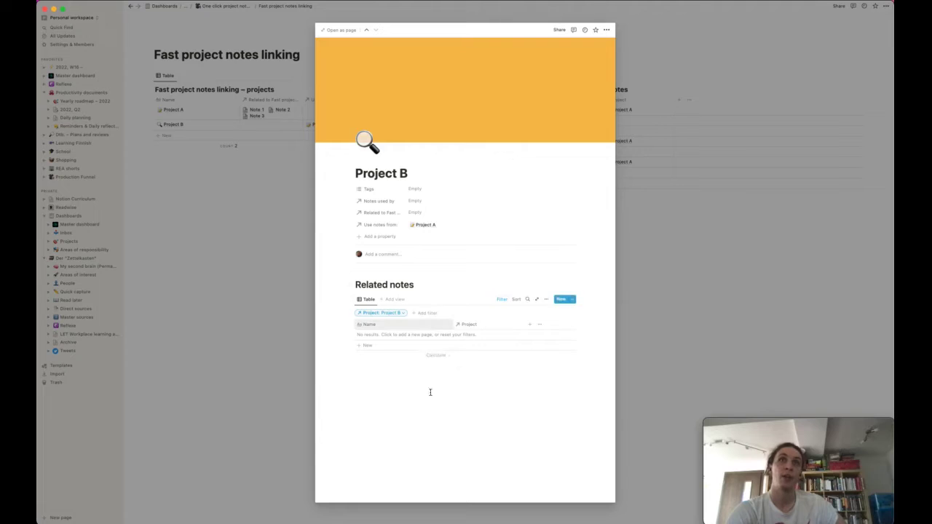
click(264, 183)
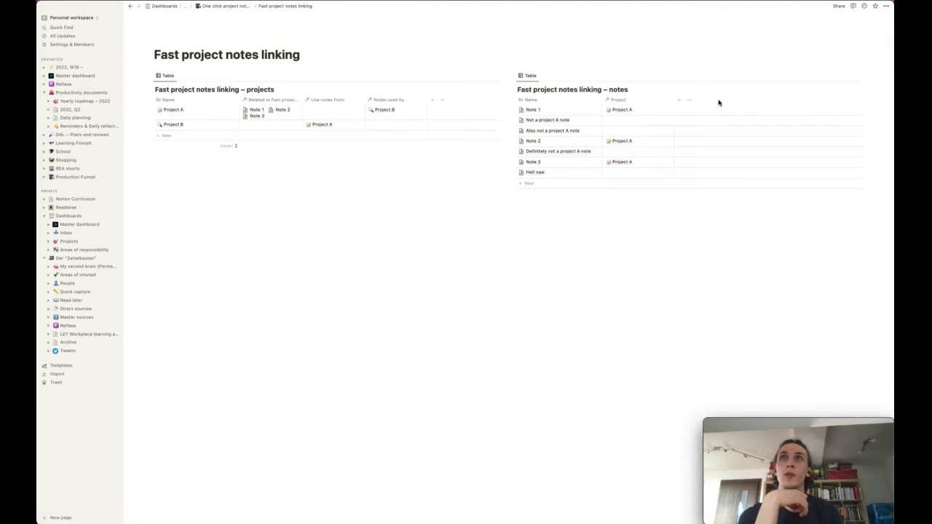
Add a rollup property named "Note used by" to the notes table, showing "Notes used by" through the Project relation
click(680, 102)
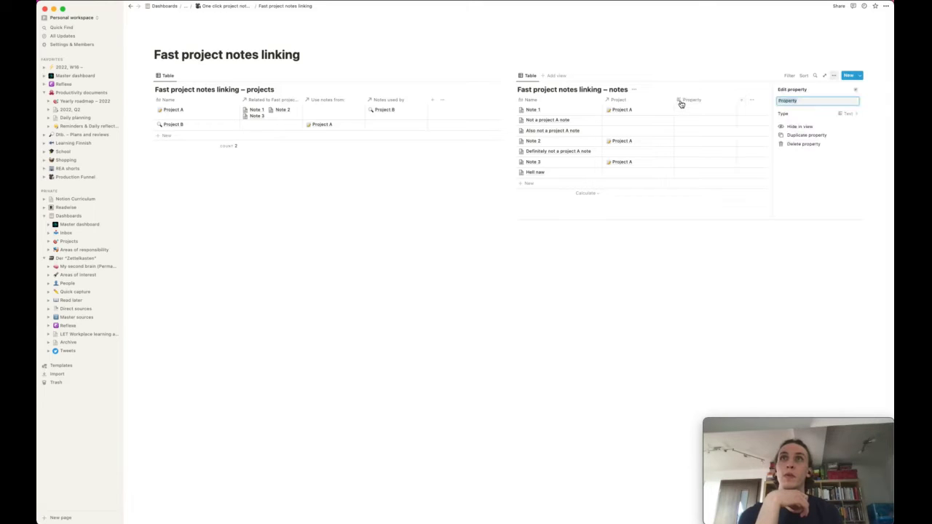
click(848, 115)
click(788, 269)
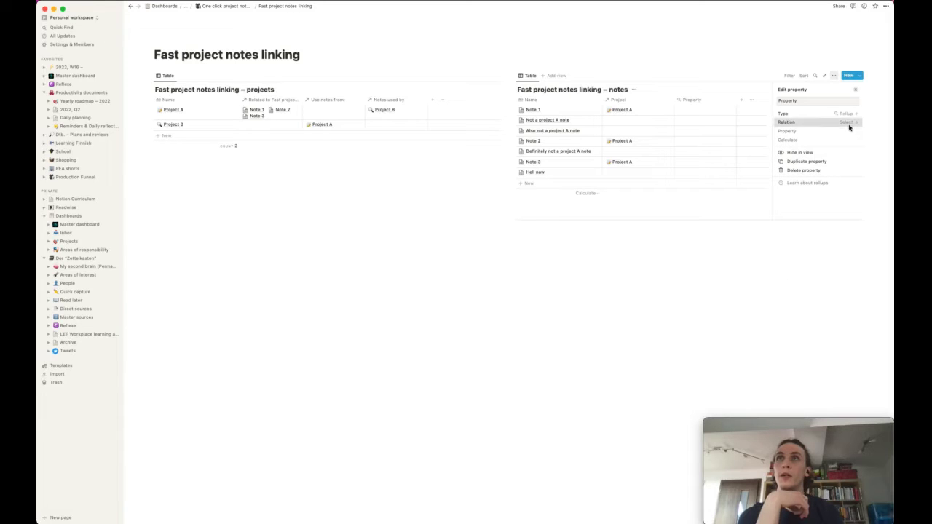
click(849, 125)
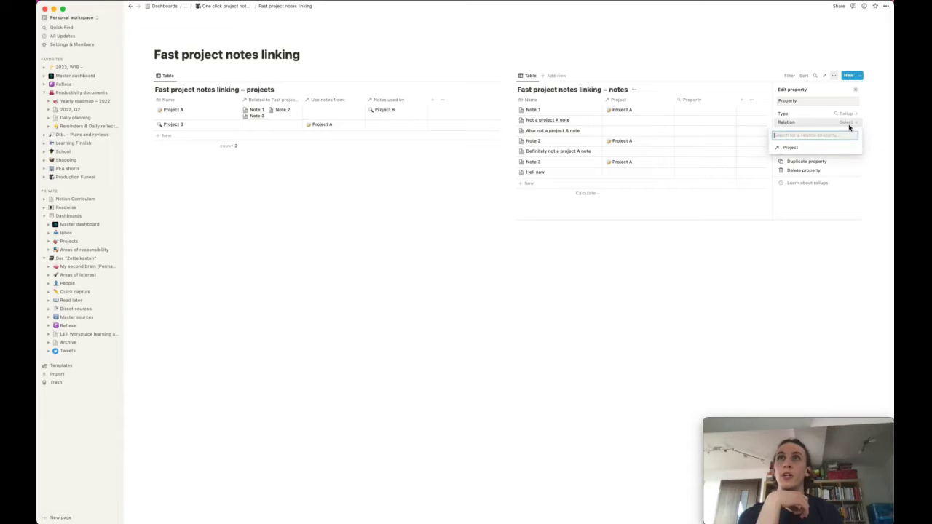
click(801, 149)
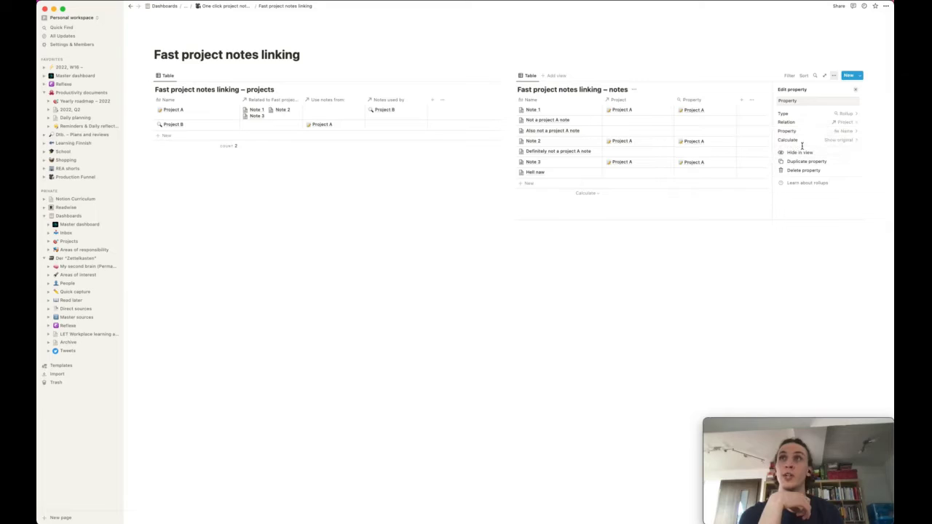
click(845, 131)
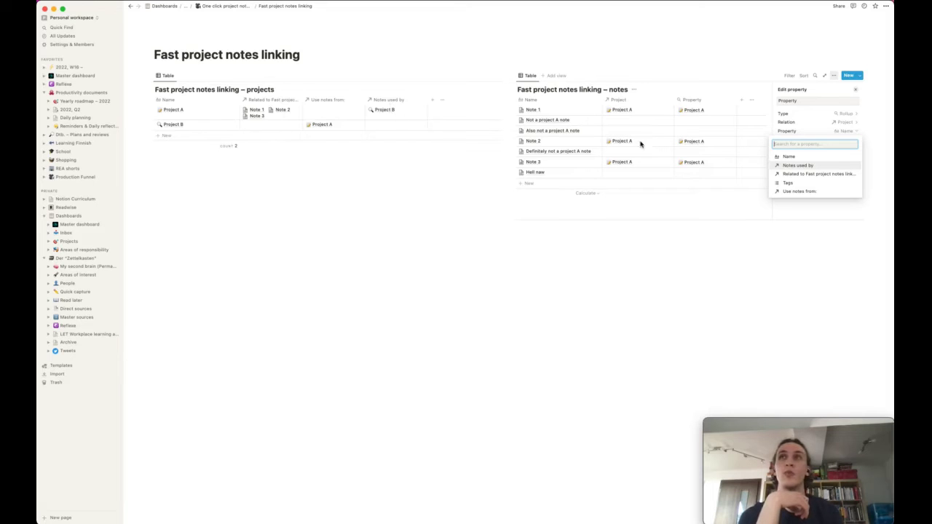
click(797, 166)
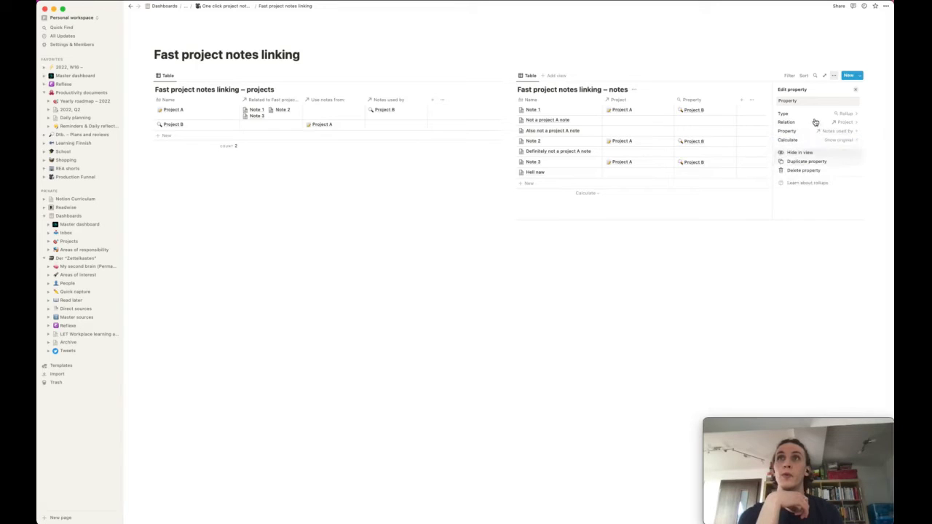
double_click(788, 101)
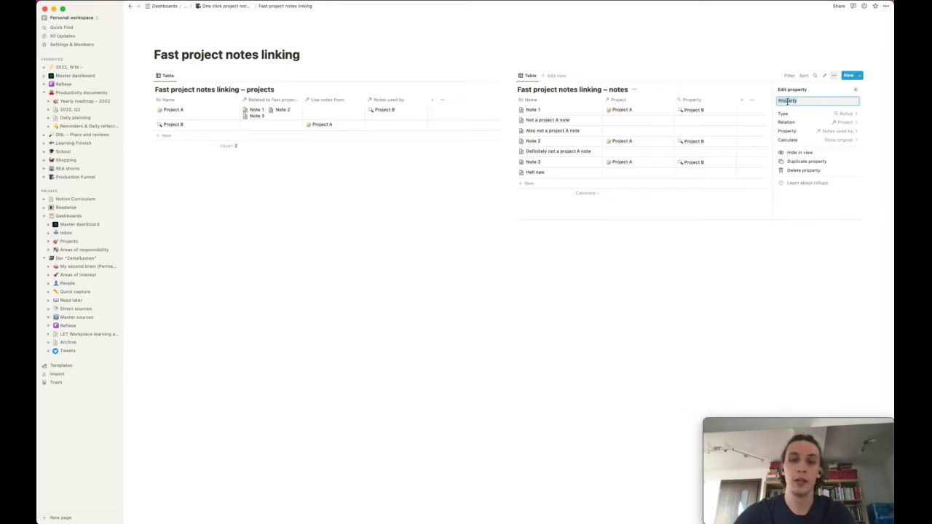
text(Note used by)
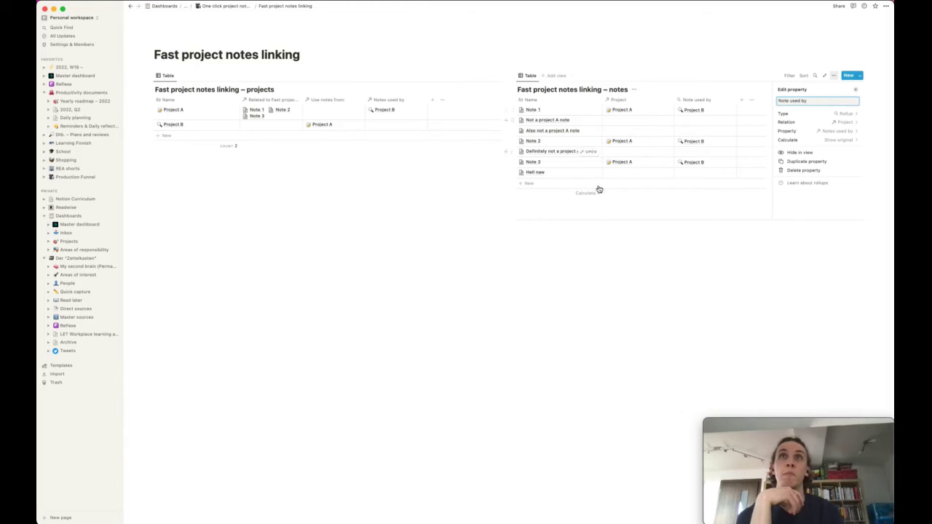
Open Project B and delete the Related notes heading and table from its page
click(532, 213)
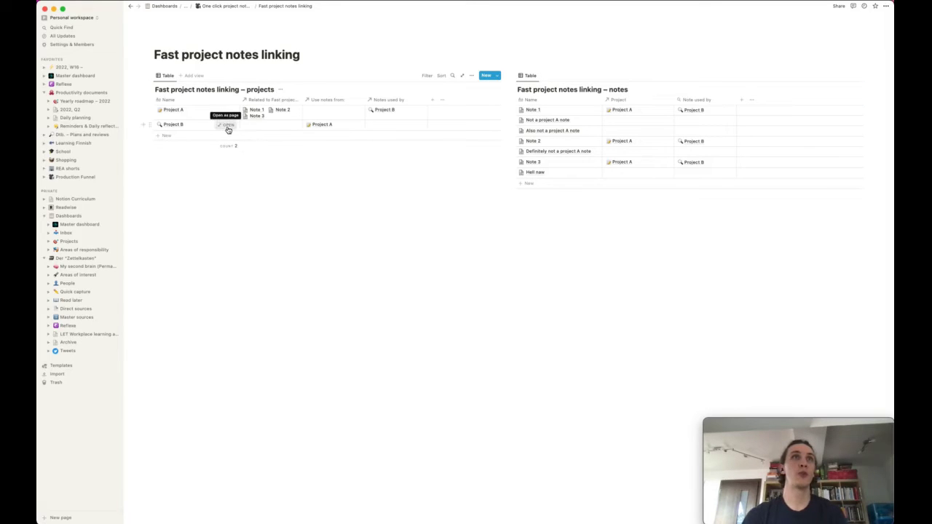
click(227, 127)
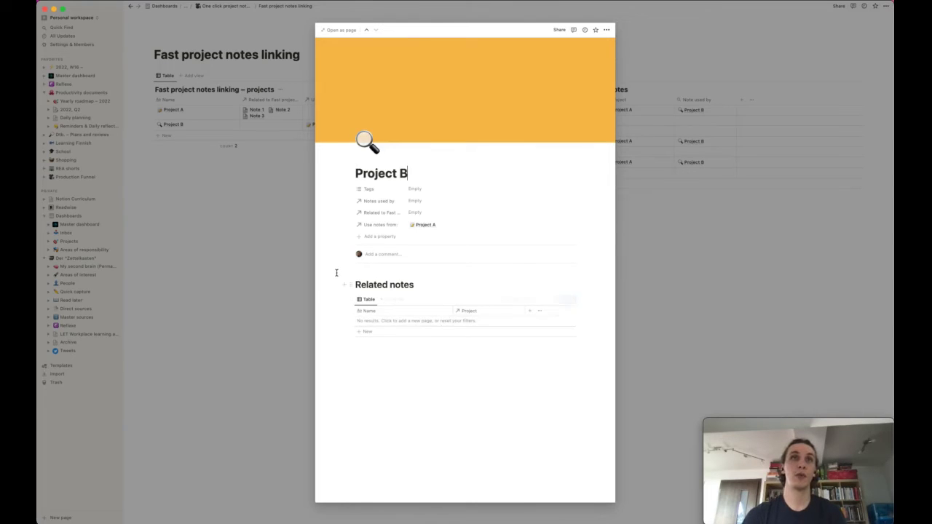
drag(337, 272, 451, 364)
key(BackSpace)
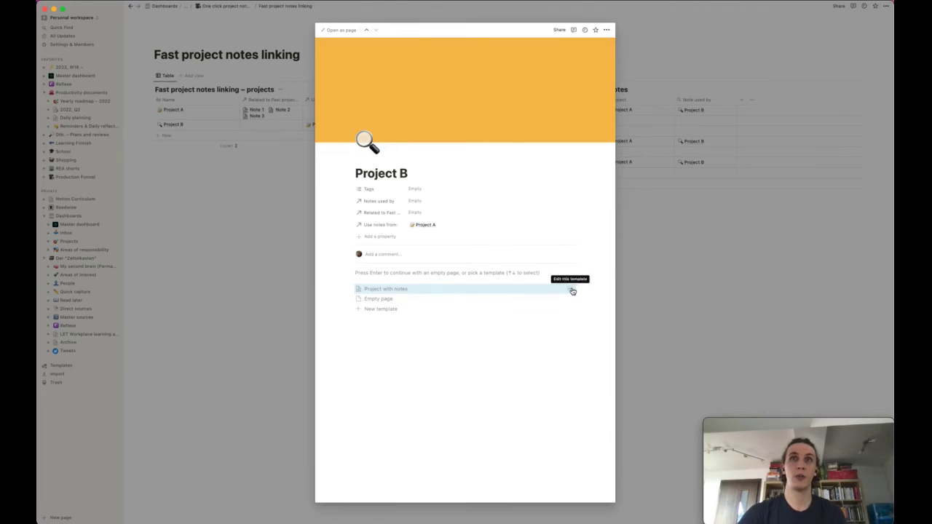
Open the "Project with notes" template for editing and show the Project filter on its Related notes table
click(571, 289)
click(594, 281)
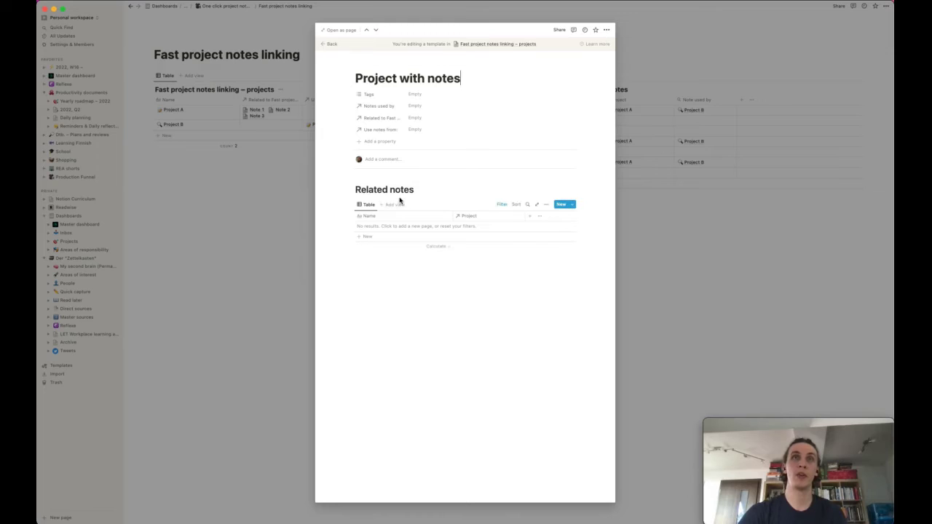
click(502, 205)
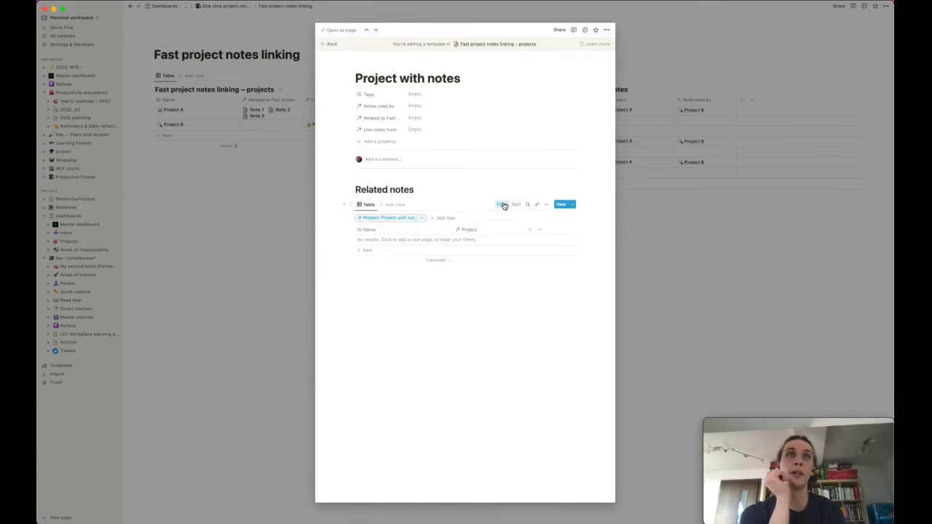
click(423, 220)
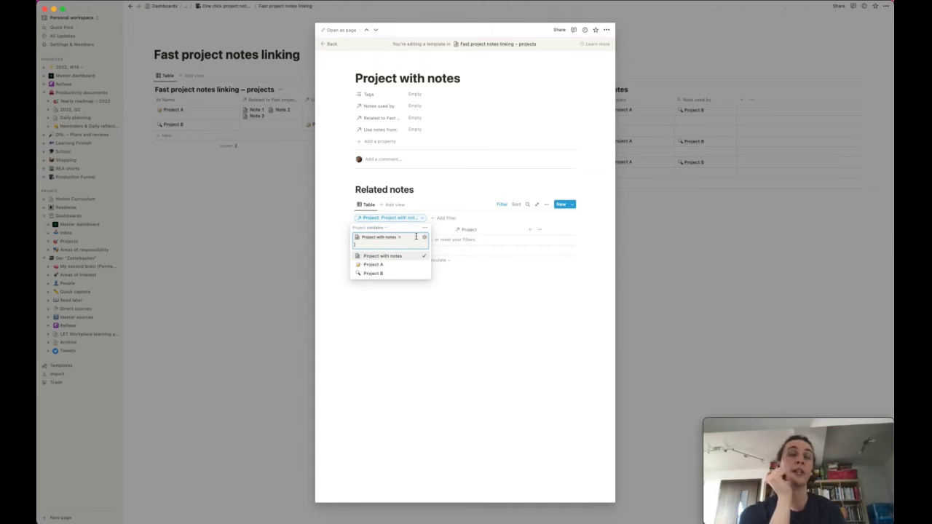
click(442, 205)
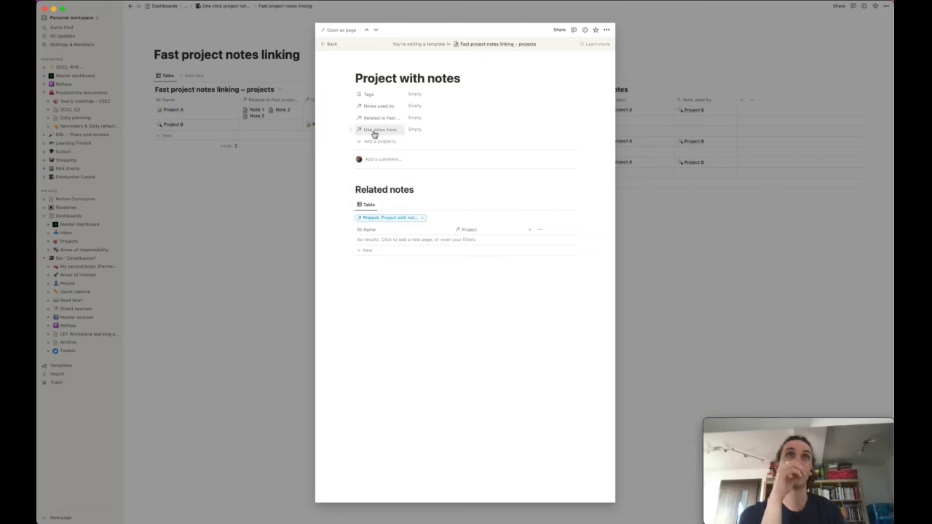
Convert the template's Project filter to an advanced filter and add a second rule joined with Or
click(423, 219)
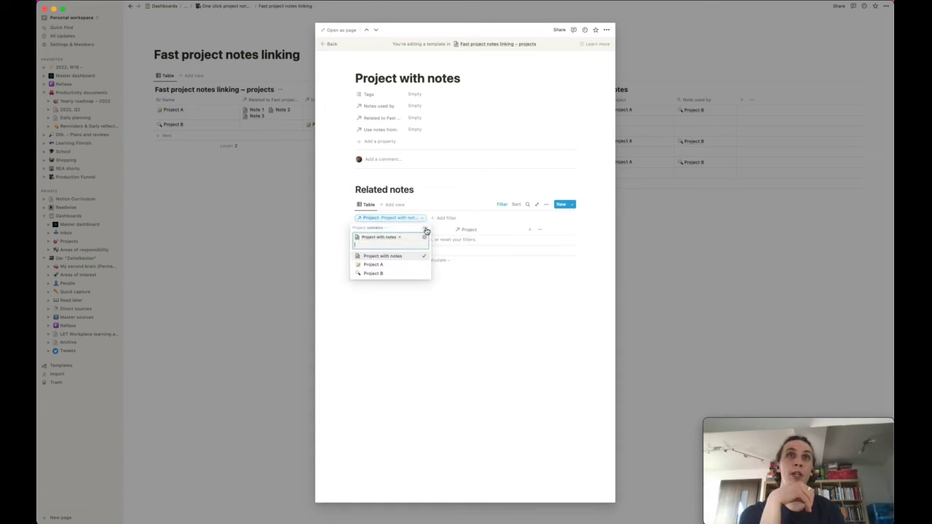
click(425, 228)
click(461, 241)
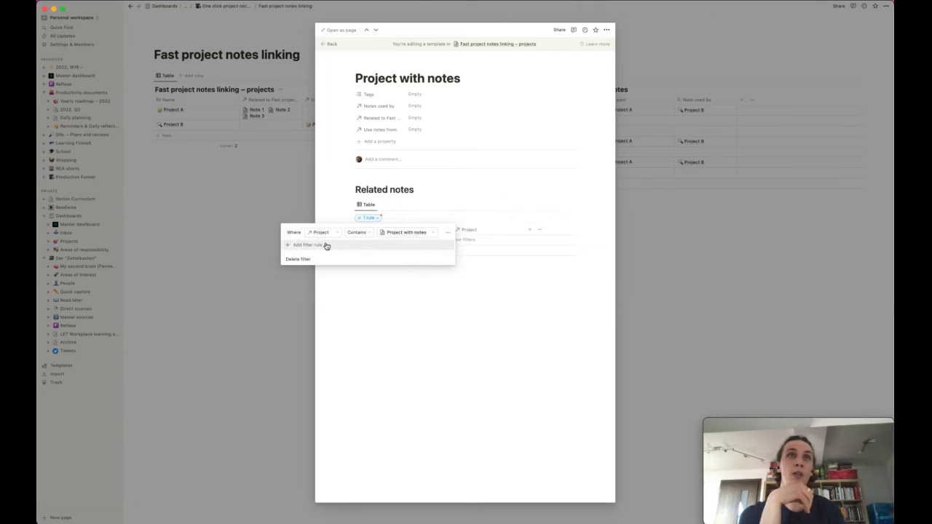
click(326, 246)
click(323, 257)
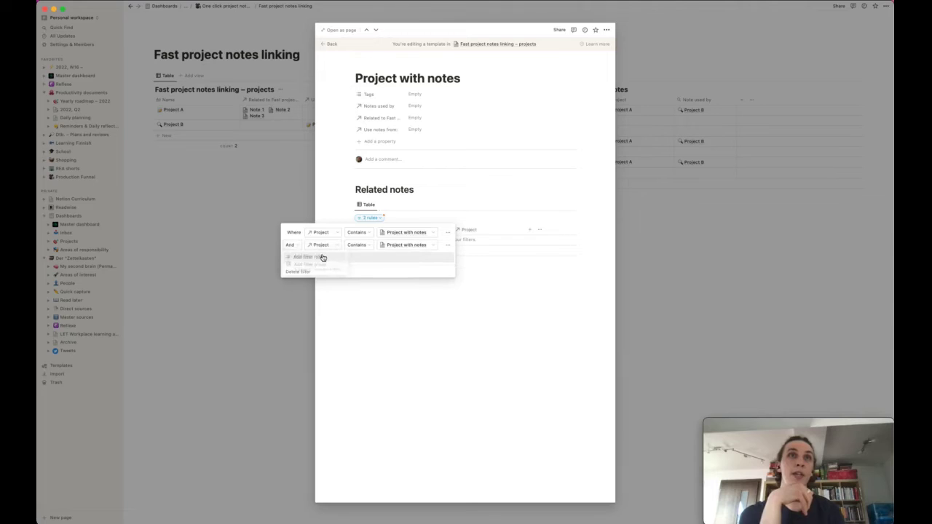
click(299, 249)
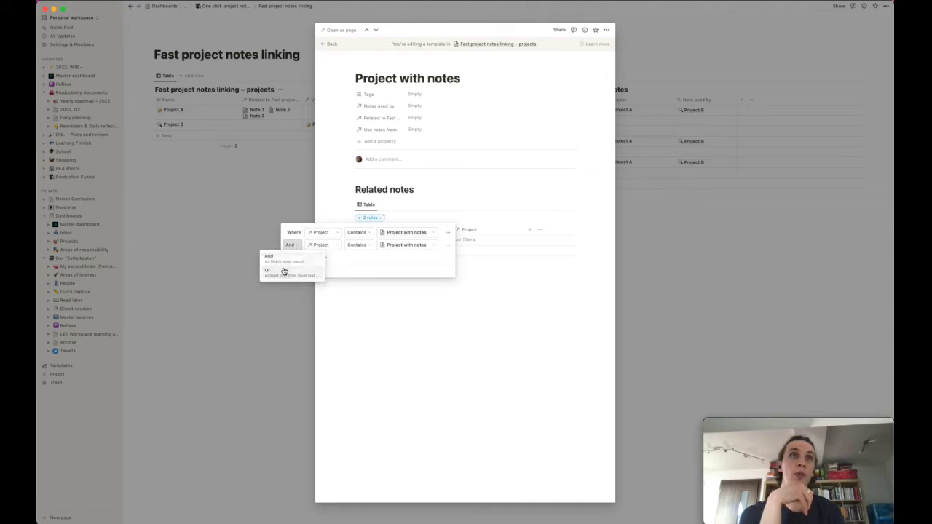
click(284, 273)
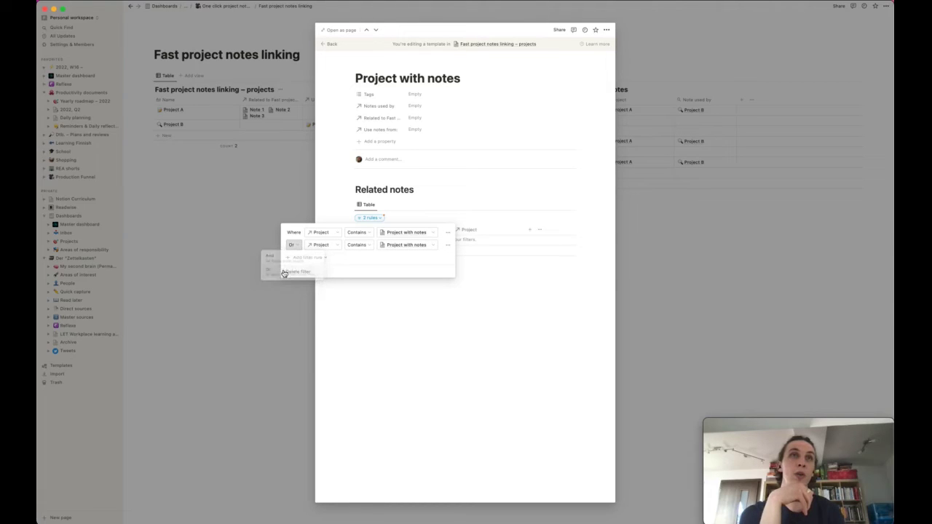
Set the second rule to "Note used by", Any, Contains, "Project with notes" and save the filter for everyone
click(336, 247)
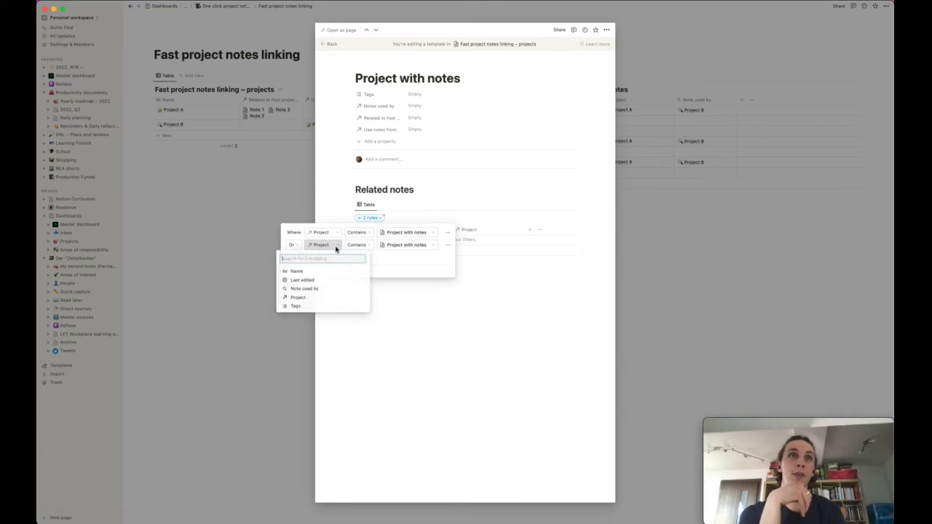
click(328, 291)
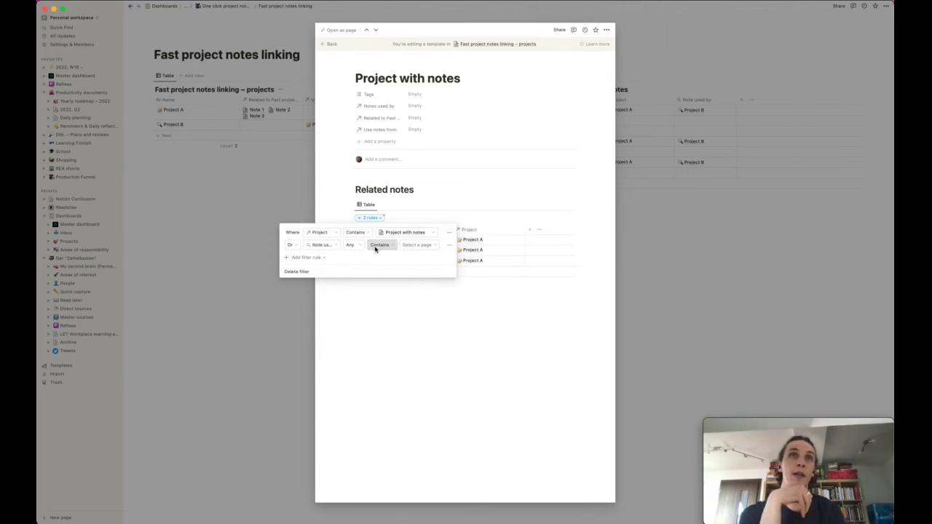
click(437, 245)
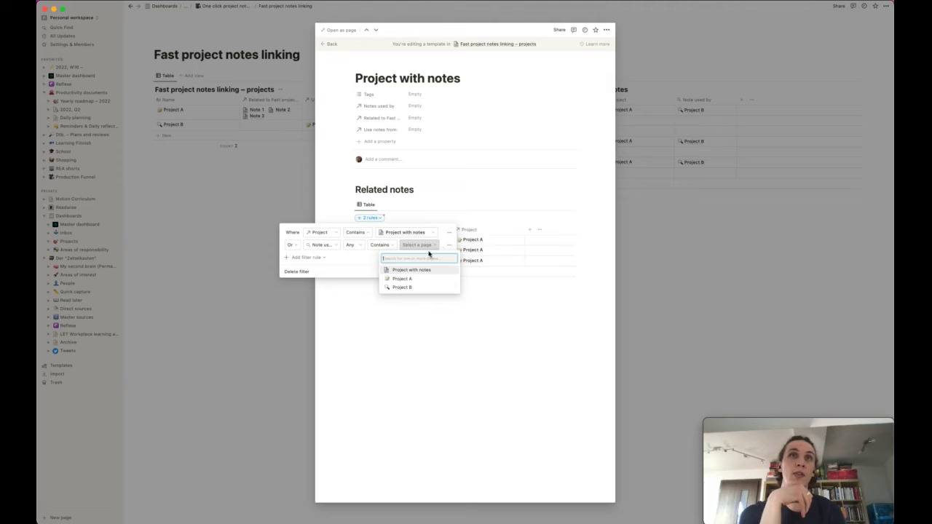
click(421, 271)
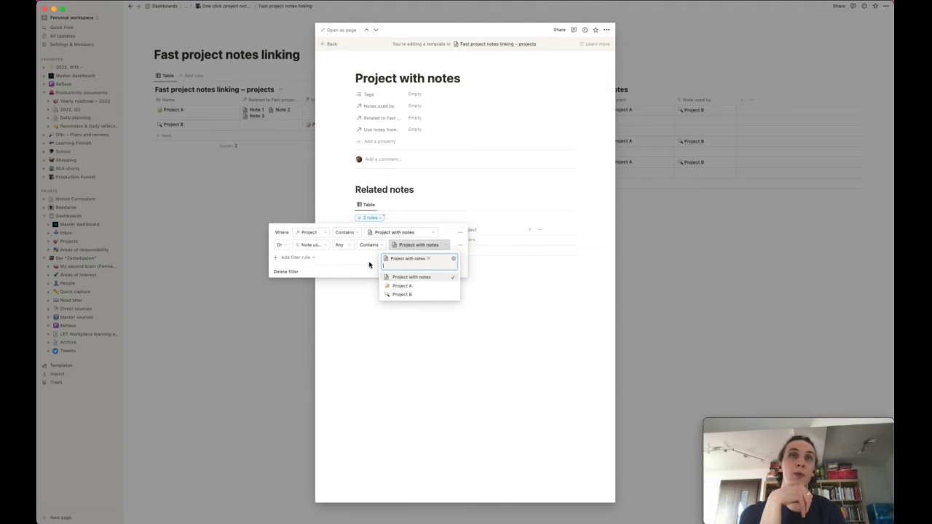
click(490, 147)
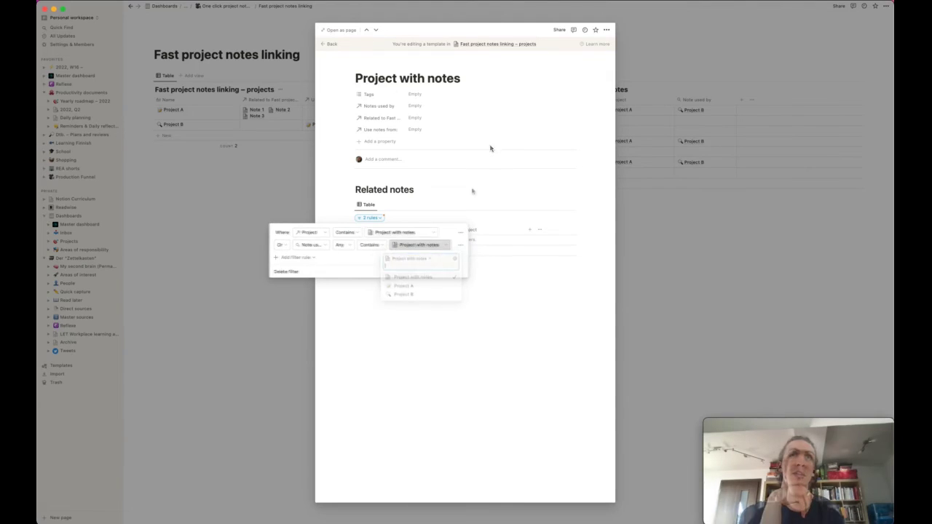
click(469, 190)
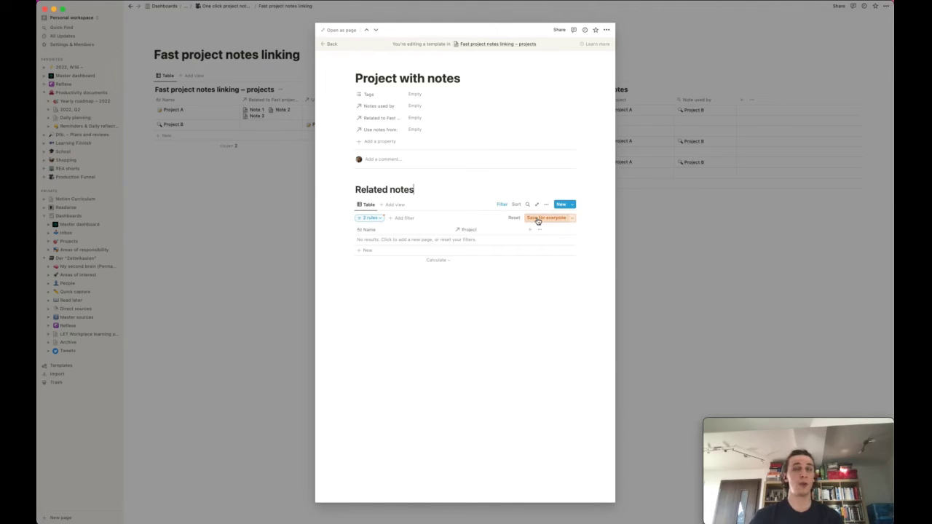
click(536, 217)
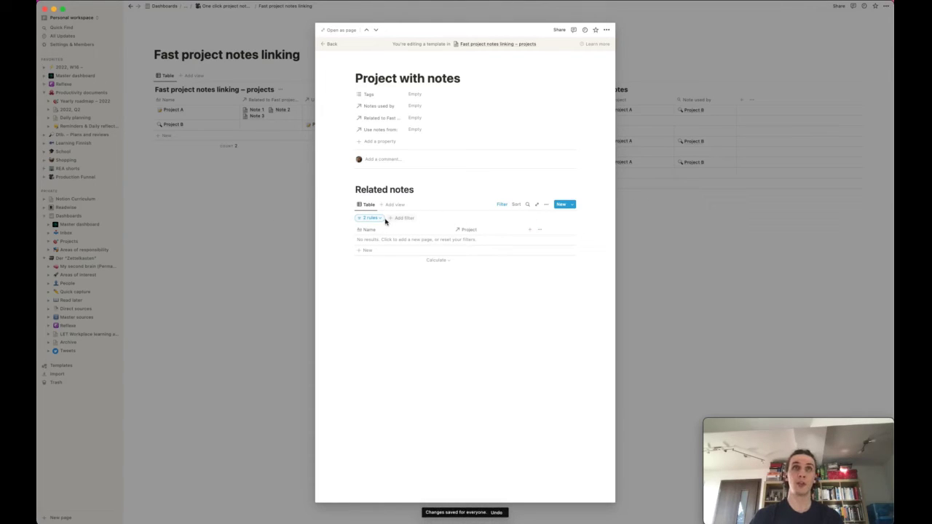
click(382, 219)
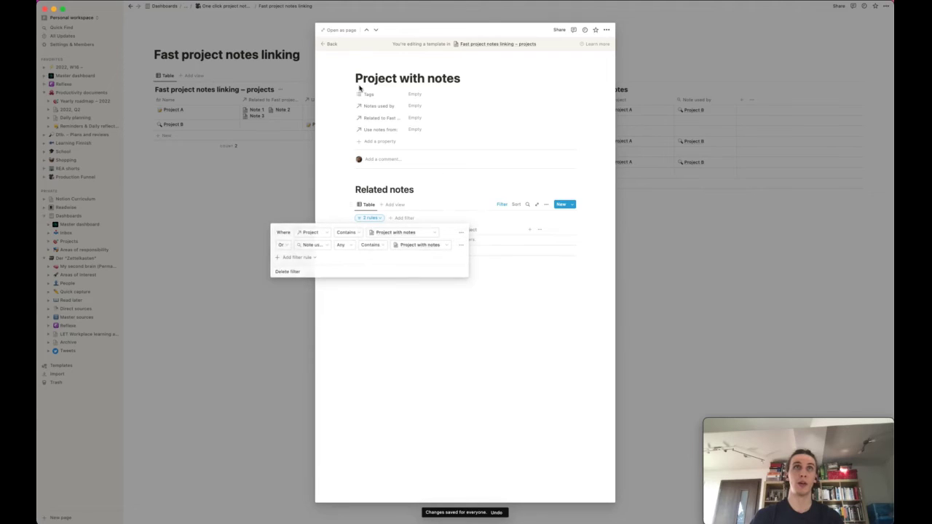
Return from the template to Project B and apply the "Project with notes" template to it
click(330, 45)
click(330, 46)
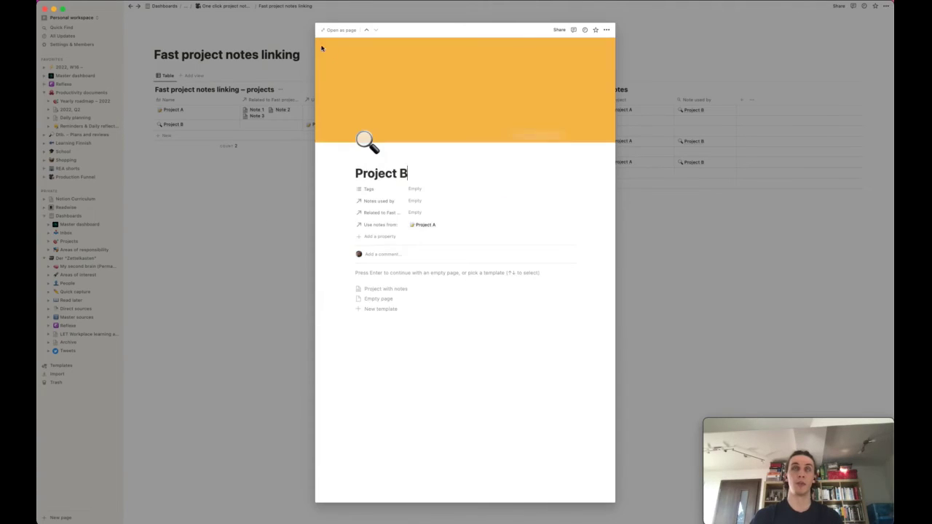
click(377, 289)
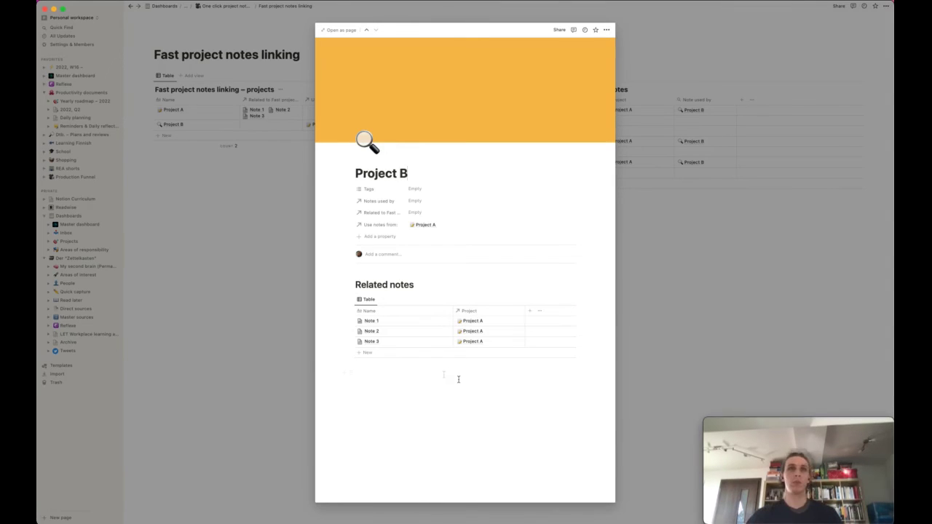
Add a project named "Project C" to the projects table and apply the "Project with notes" template to it
click(192, 111)
click(179, 136)
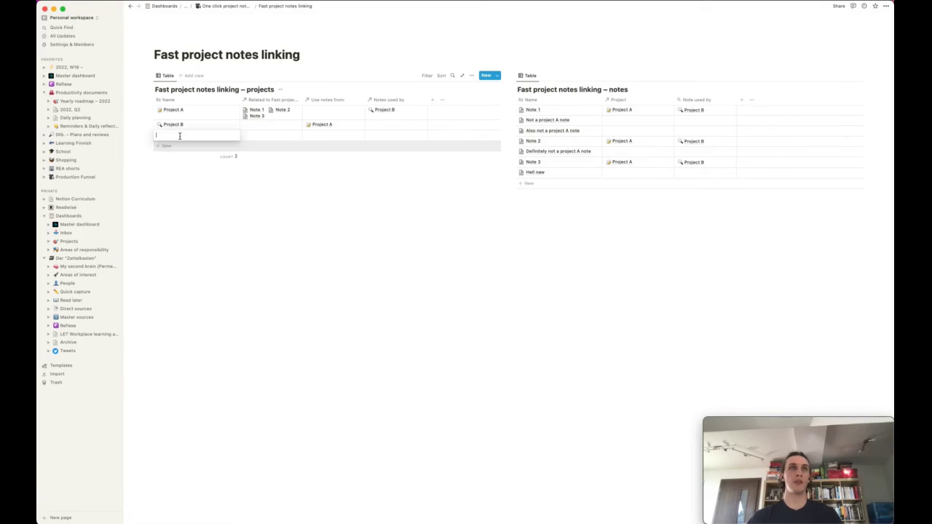
text(Pro)
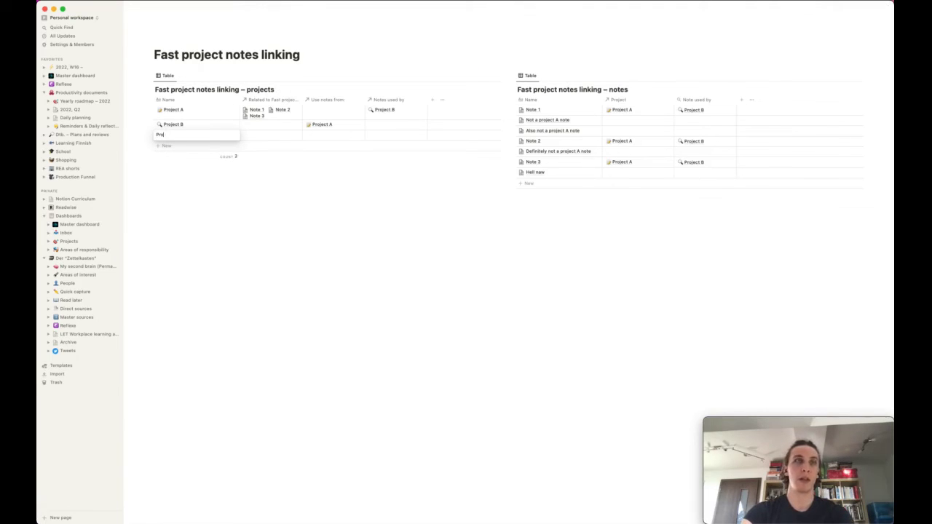
text(ject C)
key(Return)
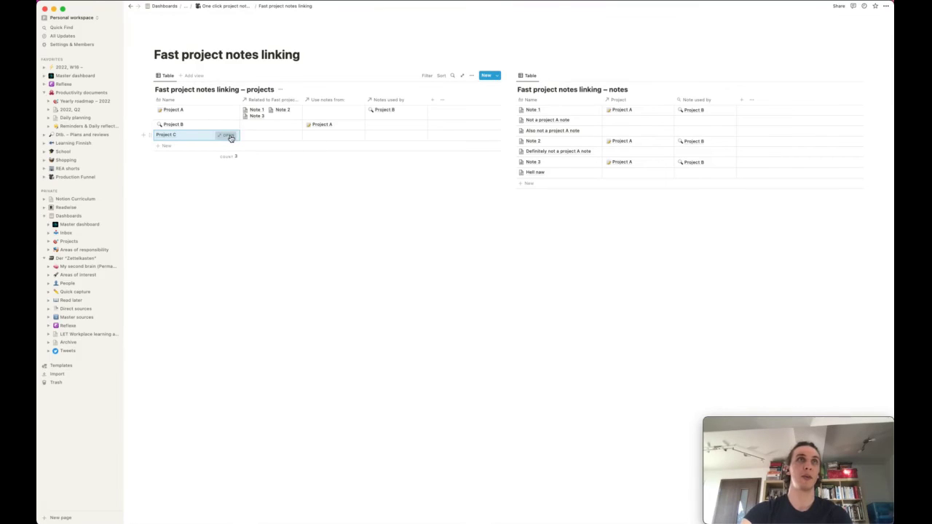
click(228, 137)
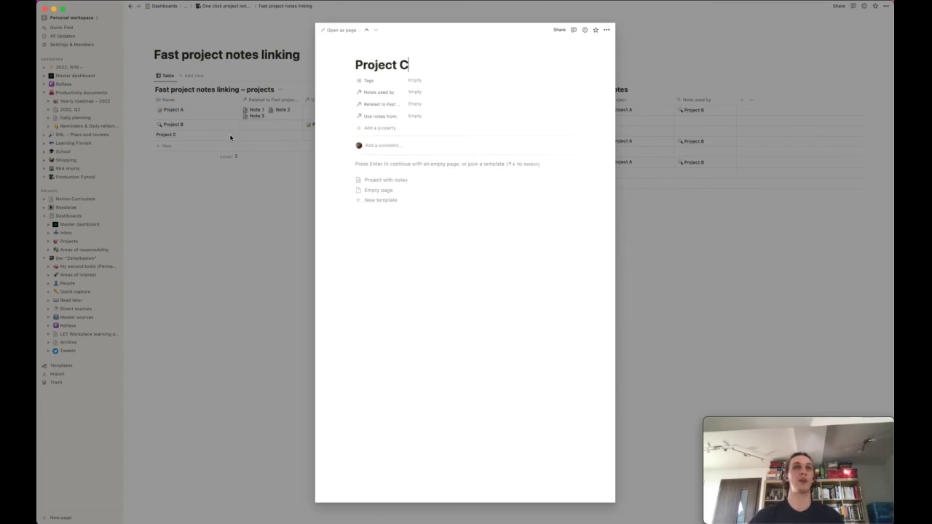
click(407, 184)
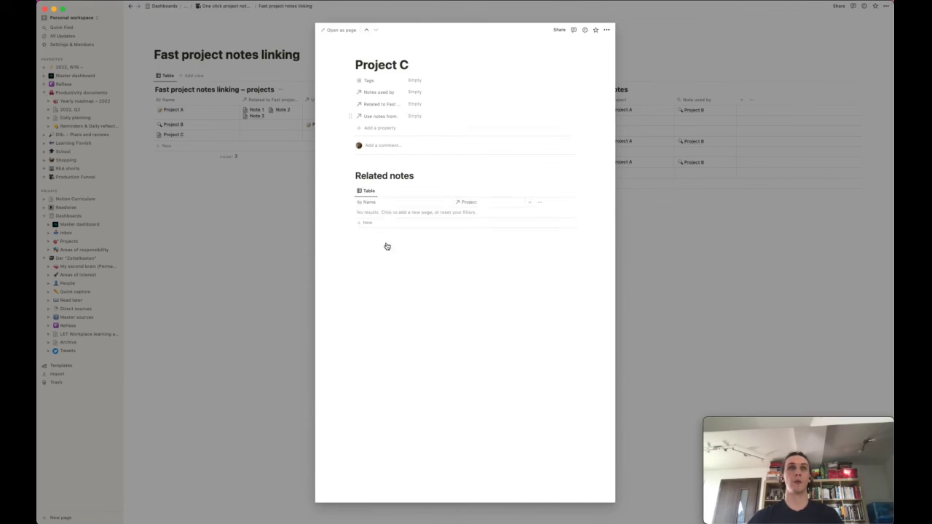
Link Project C to Project A under "Use notes from" and reopen Project C's page
click(416, 117)
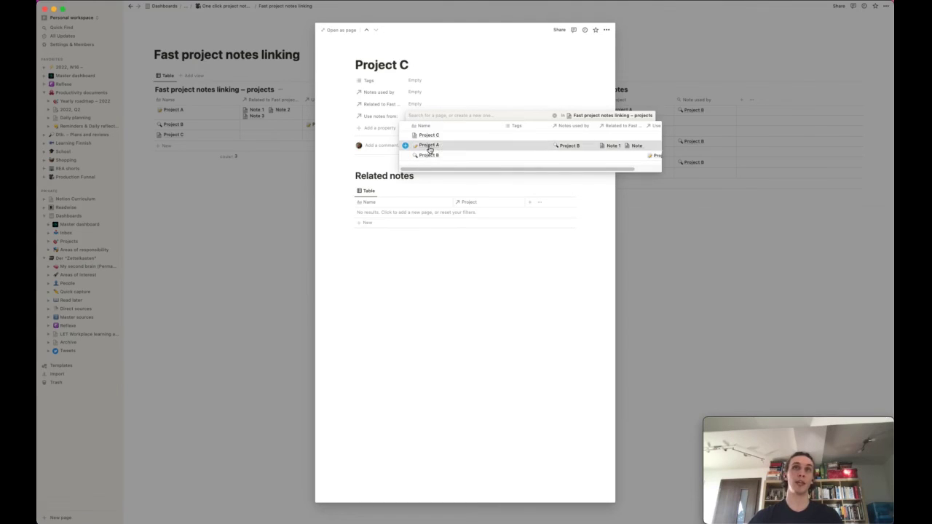
click(428, 145)
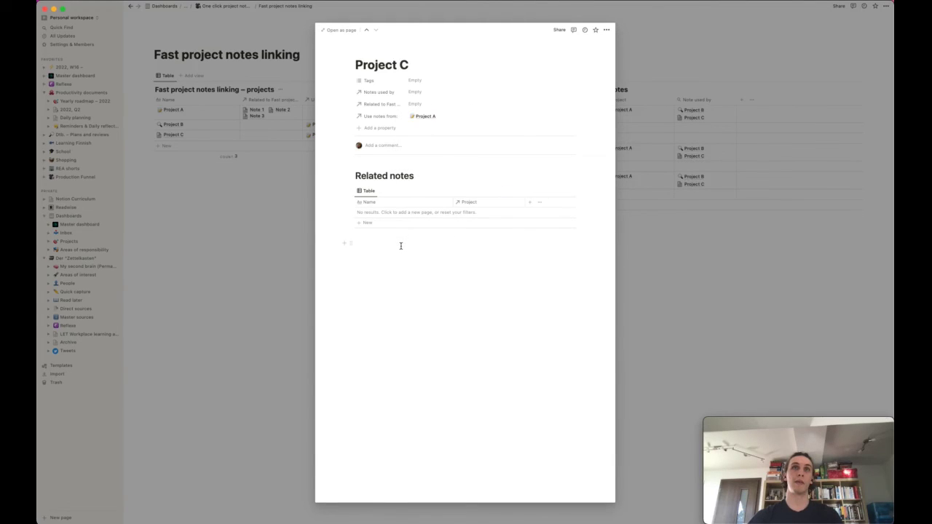
click(235, 149)
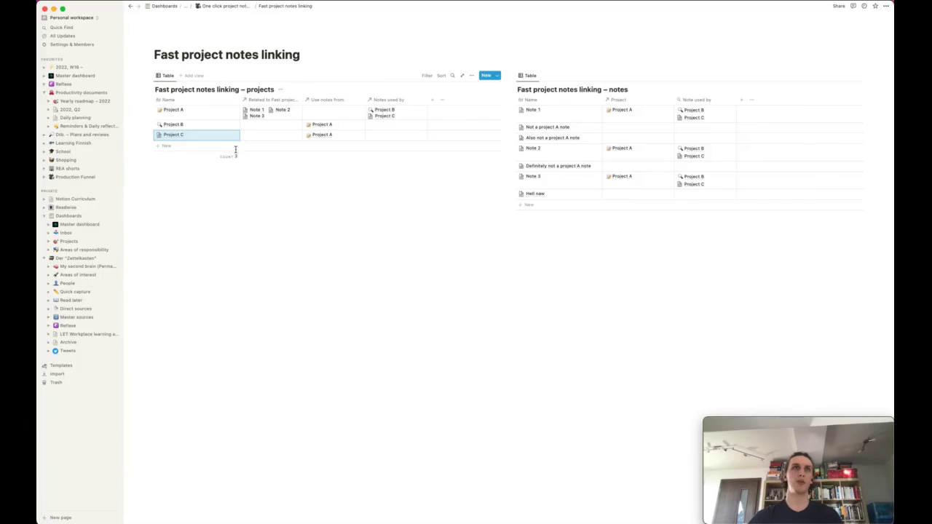
key(Return)
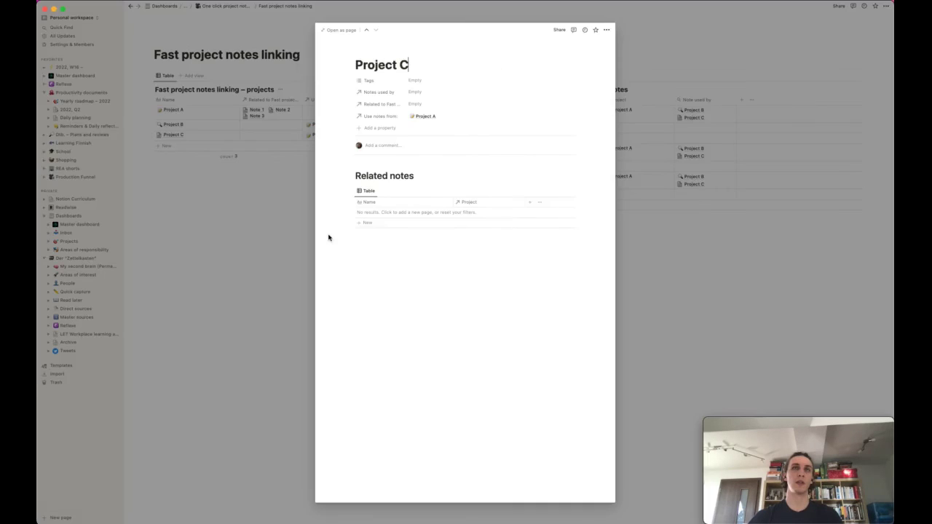